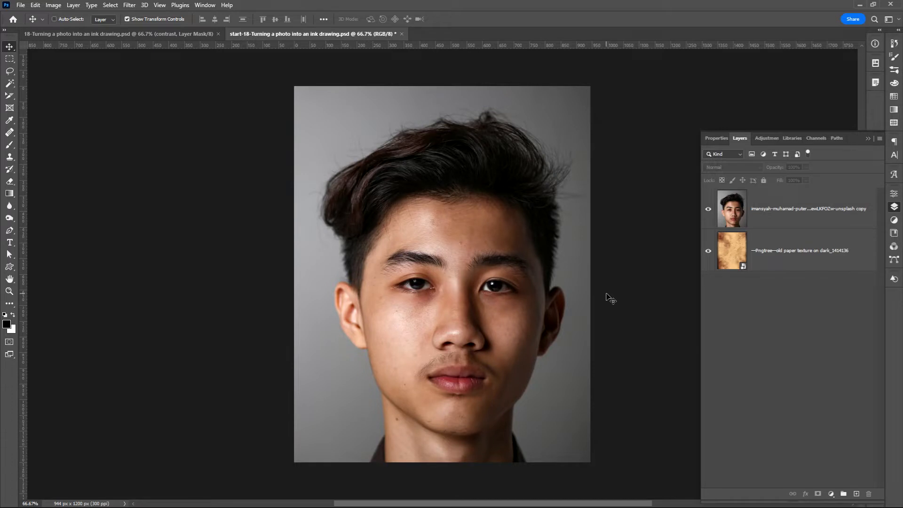
Step: Hide the portrait photo to view the paper texture, and look at the finished ink drawing document for comparison
left_click(708, 210)
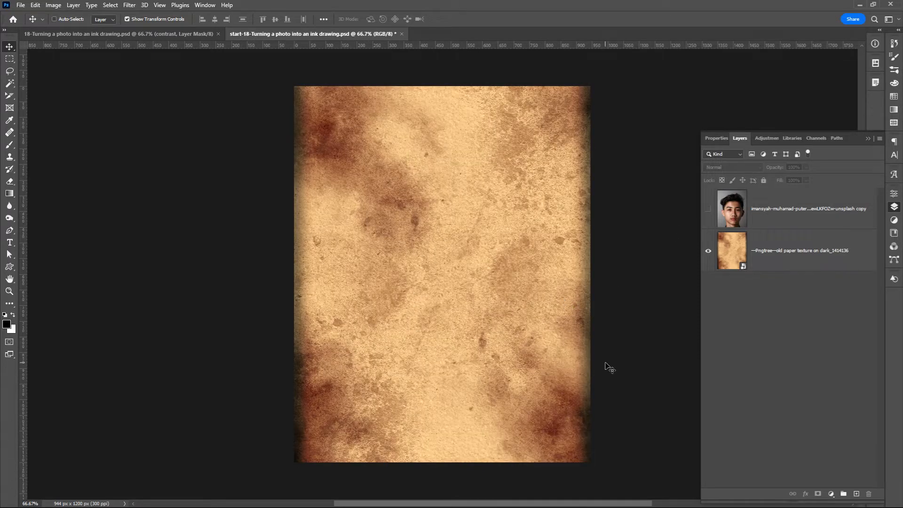
left_click(153, 38)
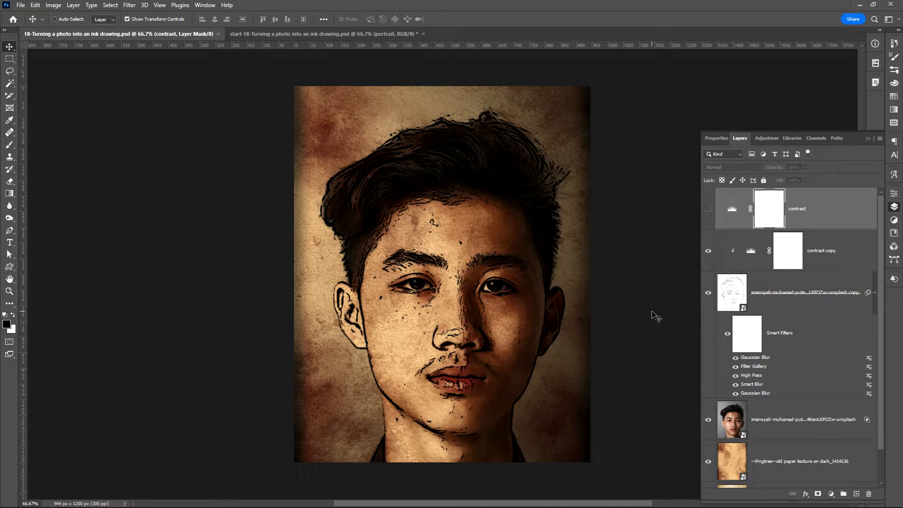
left_click(348, 36)
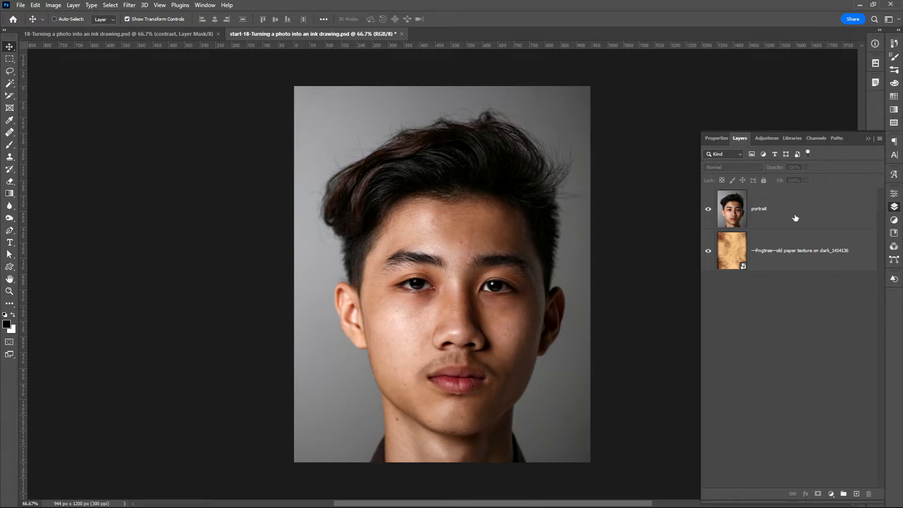
Step: Convert the portrait layer to a smart object and duplicate it
left_click(794, 218)
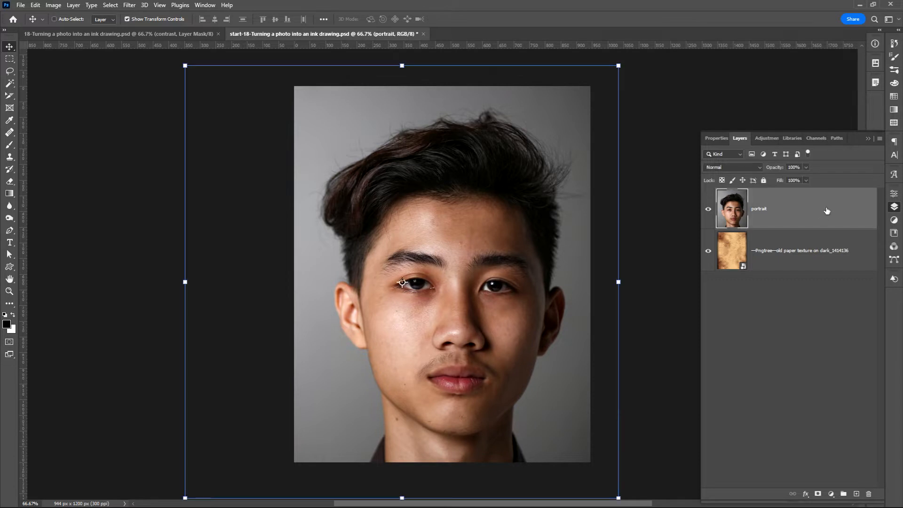
right_click(826, 208)
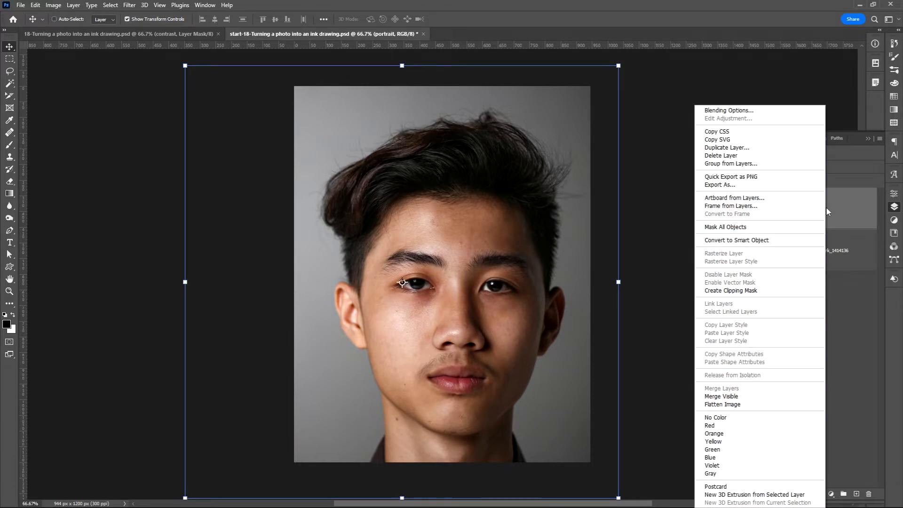
left_click(784, 240)
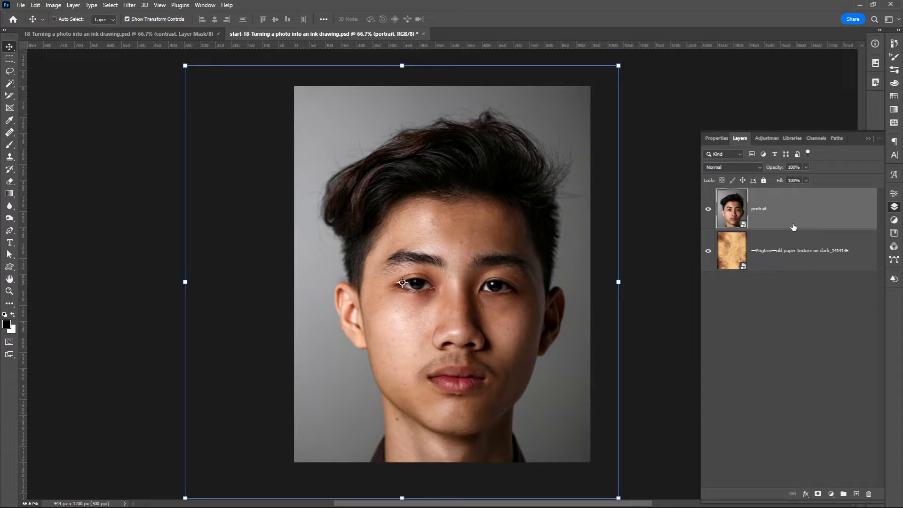
key("ctrl+j")
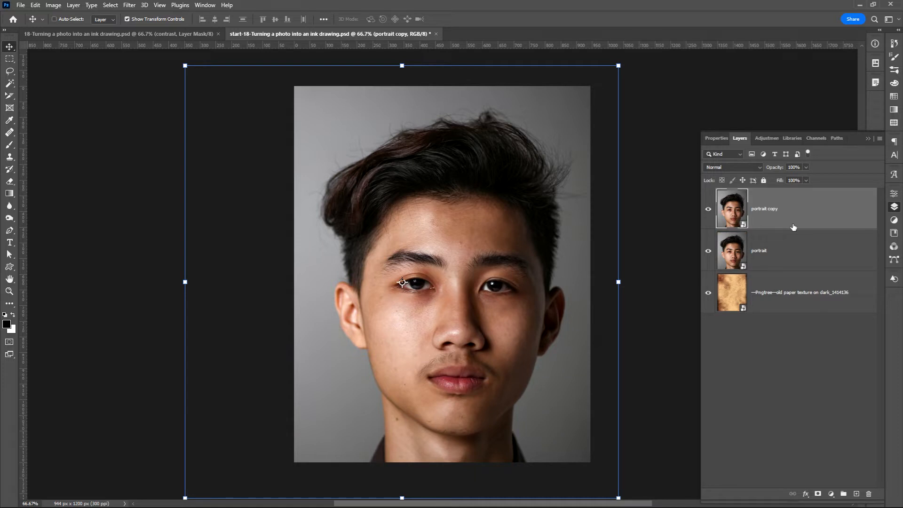
Step: Hide the original portrait layer and apply a Gaussian Blur with a 1-pixel radius to the portrait copy
left_click(708, 254)
left_click(131, 5)
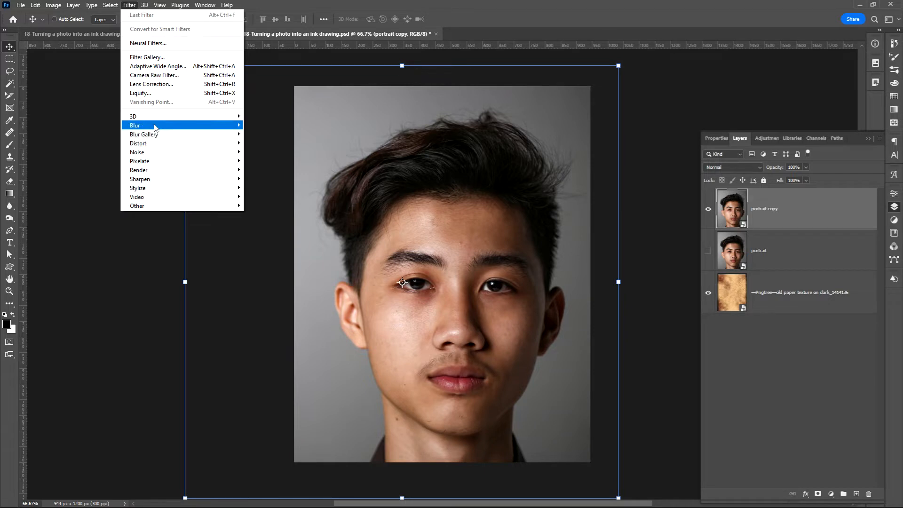
mouse_move(155, 126)
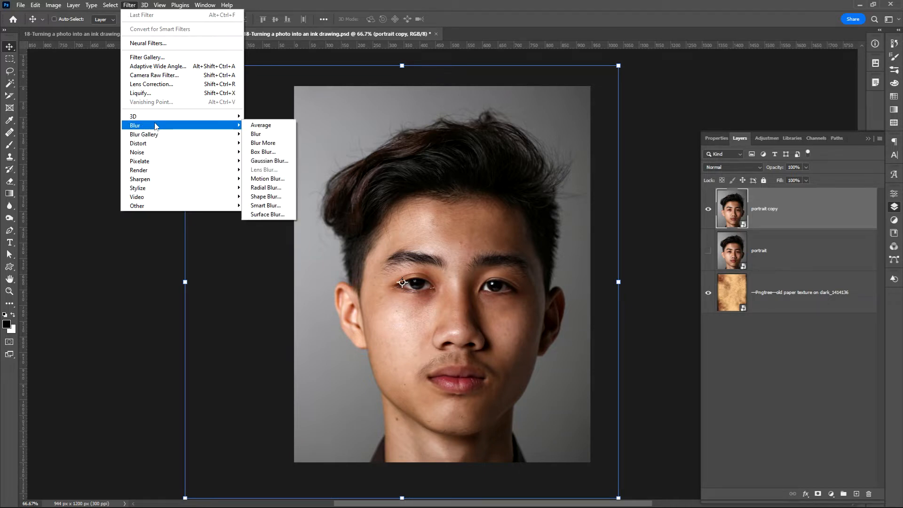
left_click(273, 162)
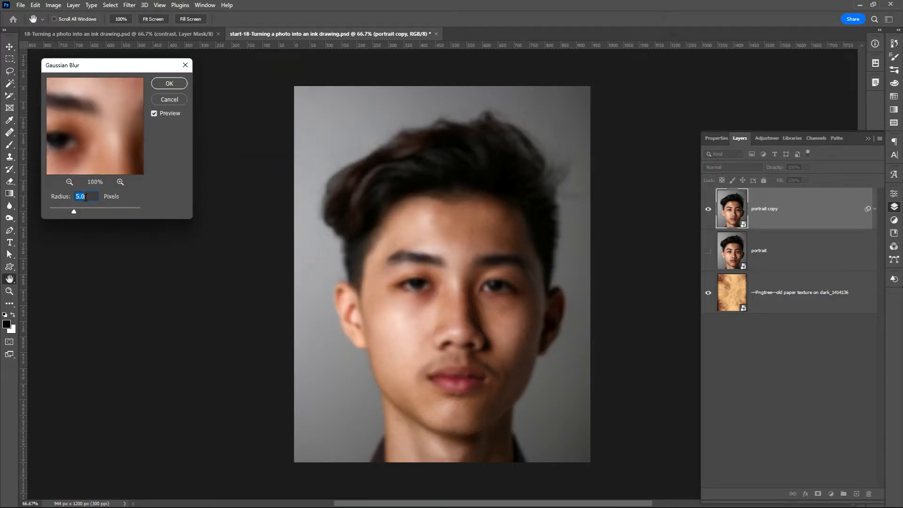
type("1")
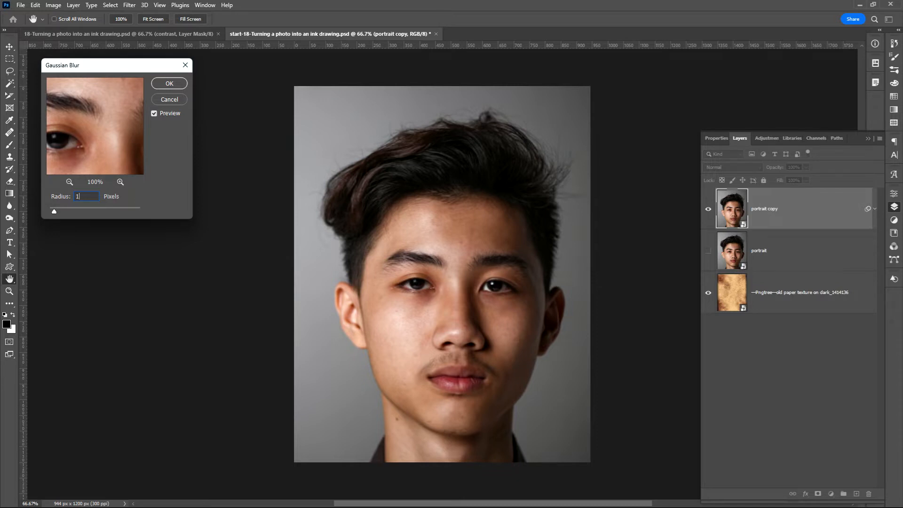
left_click(174, 85)
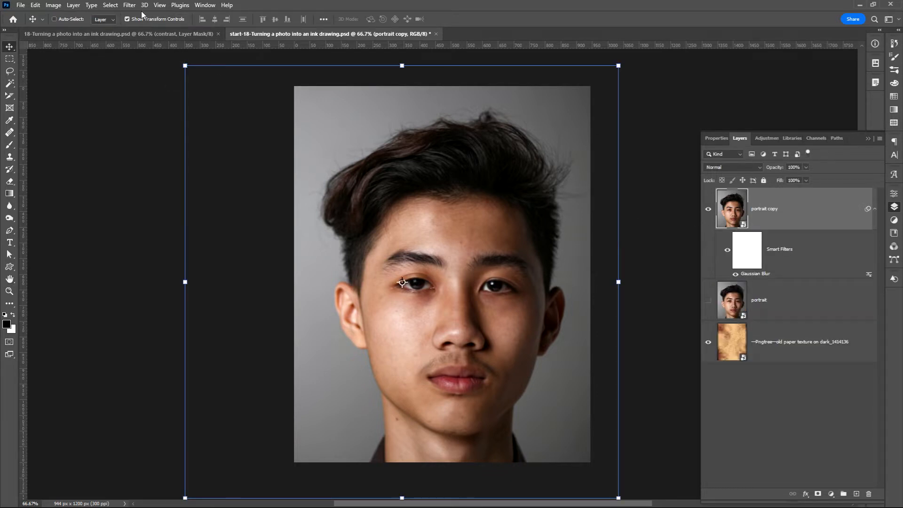
Step: Apply a Smart Blur to the portrait copy with radius 3, threshold 10 and High quality
left_click(128, 6)
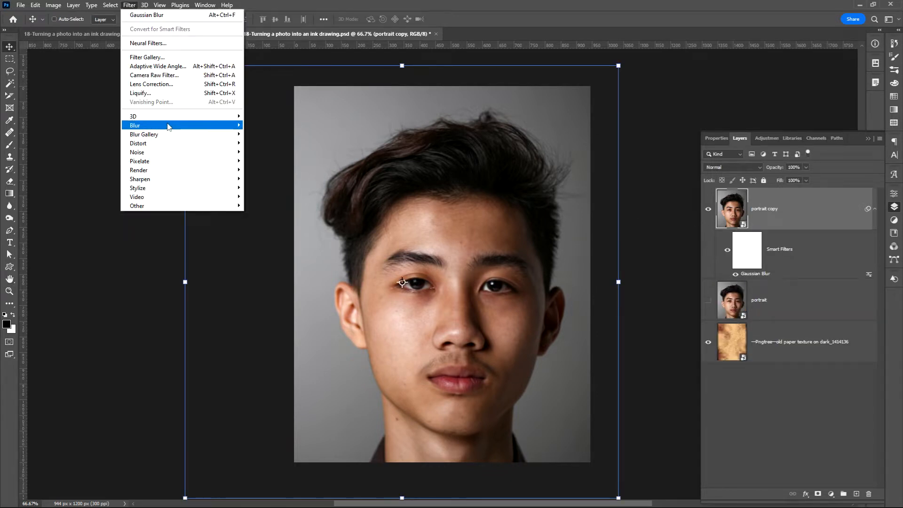
mouse_move(169, 125)
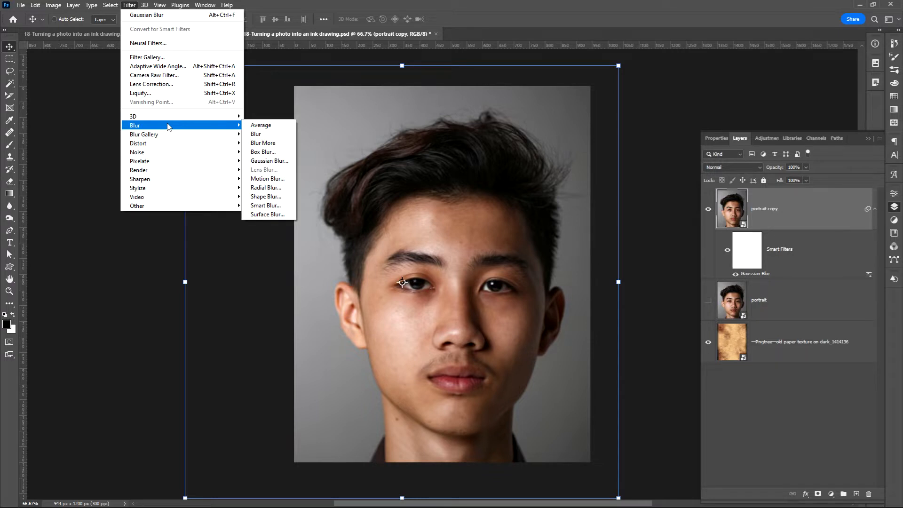
left_click(285, 207)
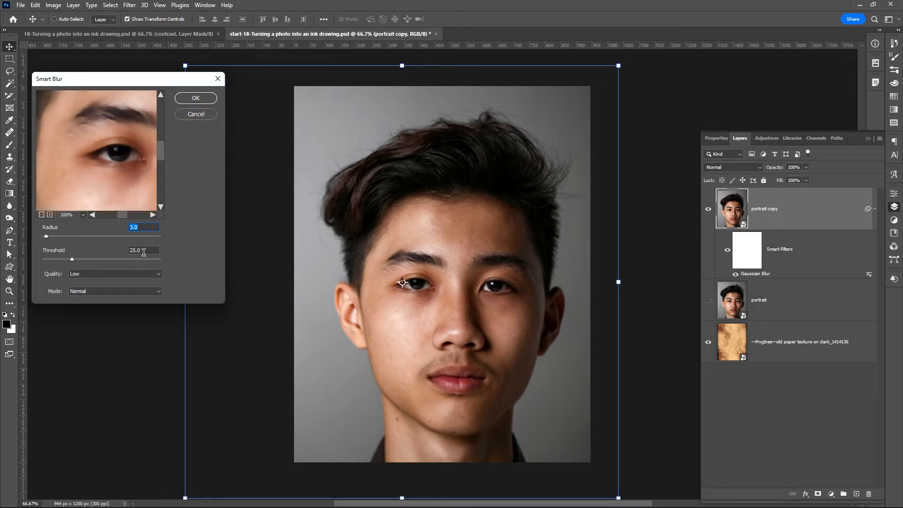
key("Tab")
type("10")
left_click(87, 278)
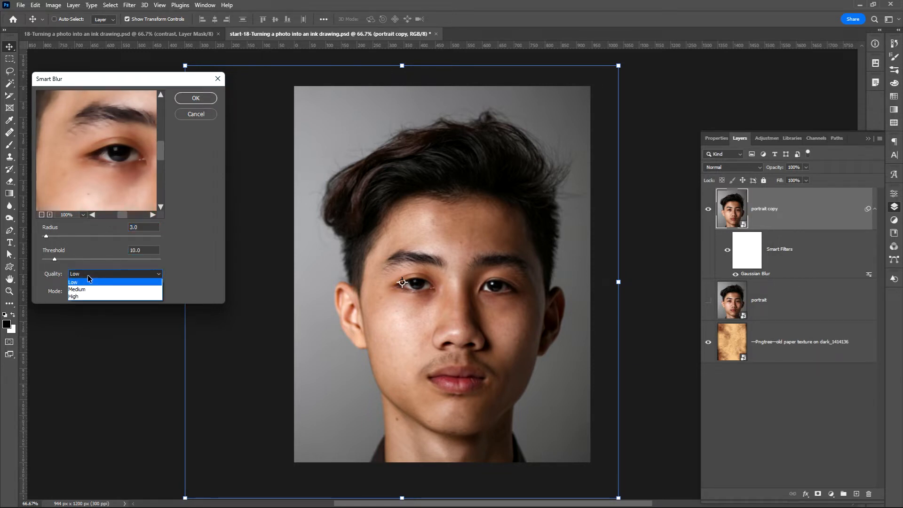
left_click(86, 297)
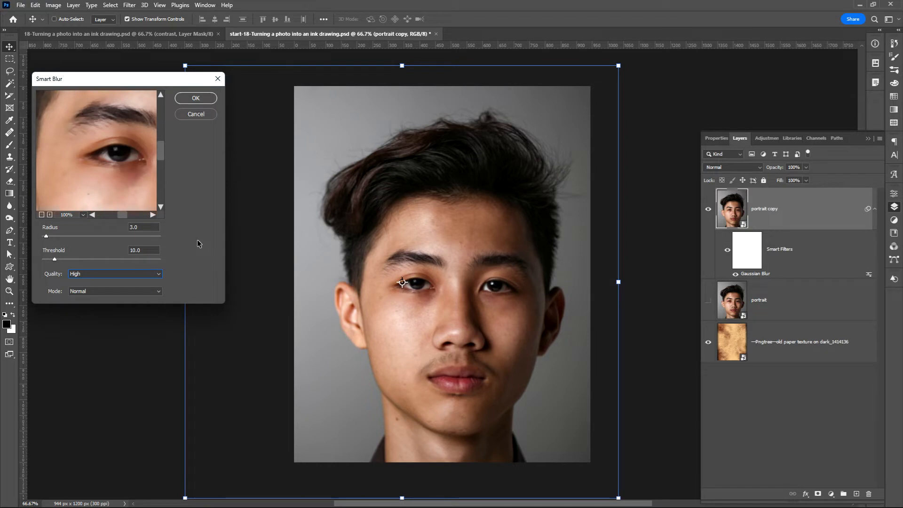
left_click(195, 98)
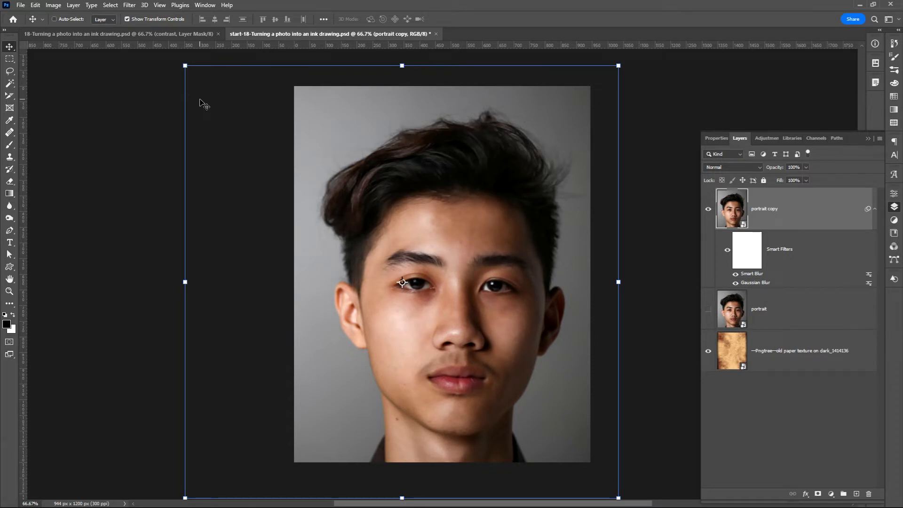
Step: Apply a High Pass filter with a 2-pixel radius to the portrait copy
left_click(129, 5)
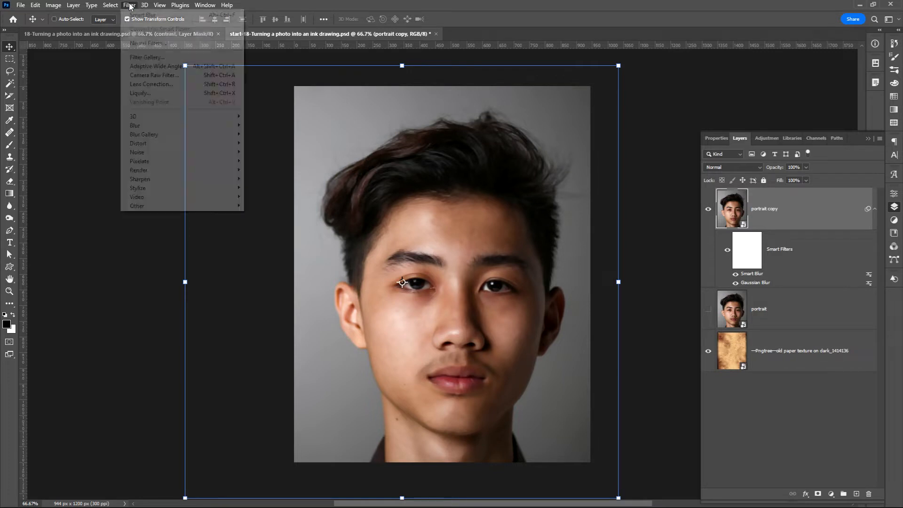
mouse_move(198, 208)
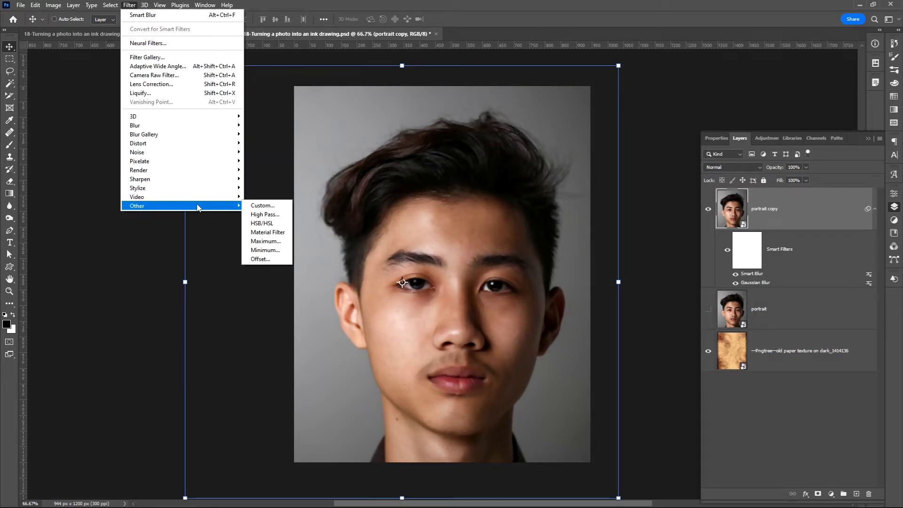
left_click(254, 215)
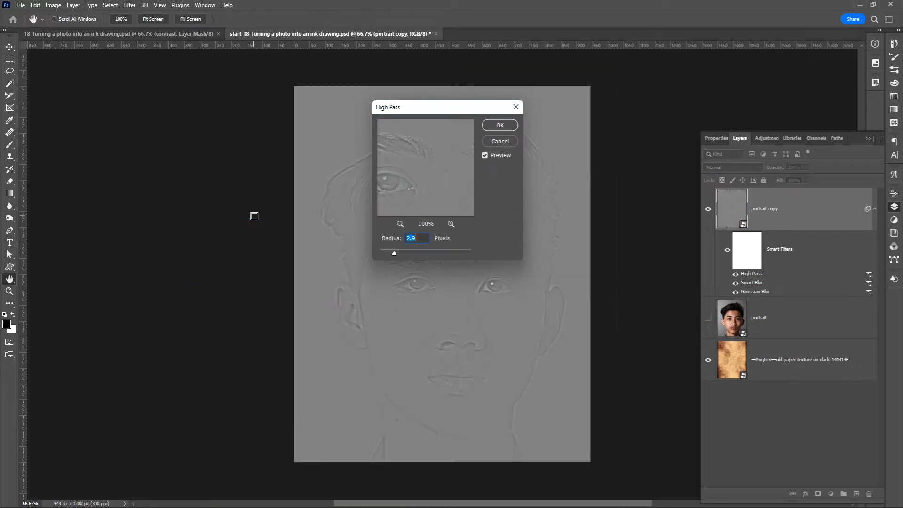
type("2")
left_click_drag(469, 112, 221, 85)
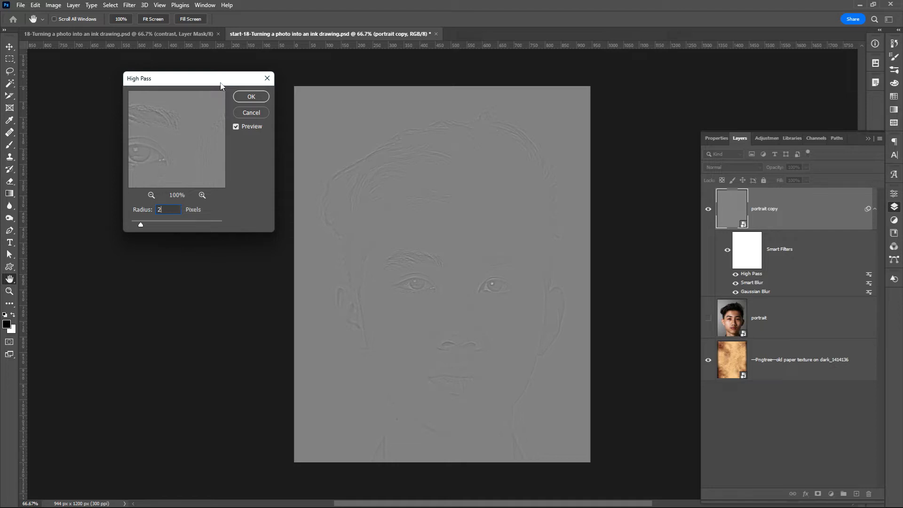
left_click(251, 97)
key("v")
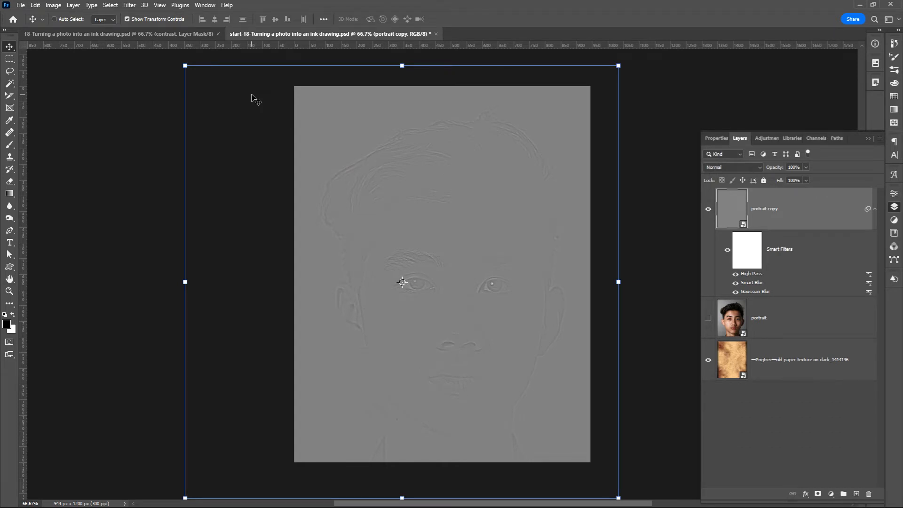
Step: Open the Filter Gallery for the portrait copy and choose the Note Paper sketch filter, previewing it on the face
left_click(129, 5)
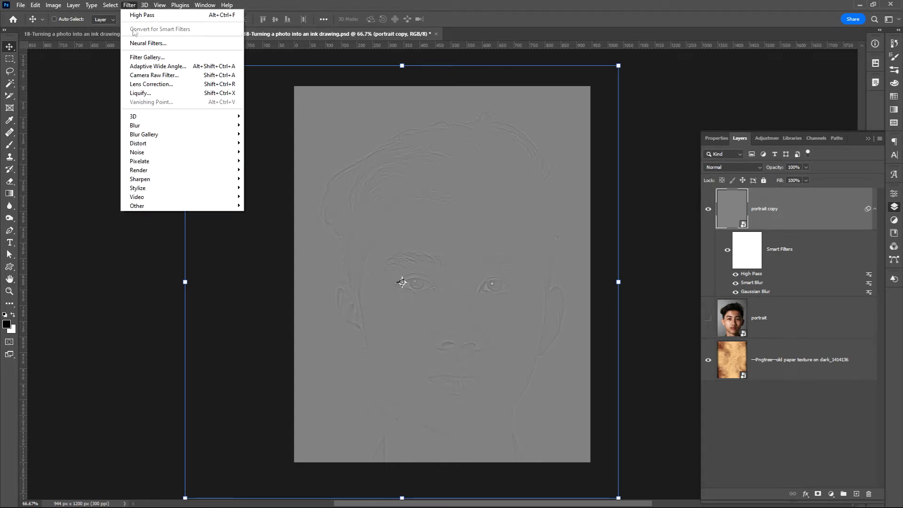
left_click(155, 57)
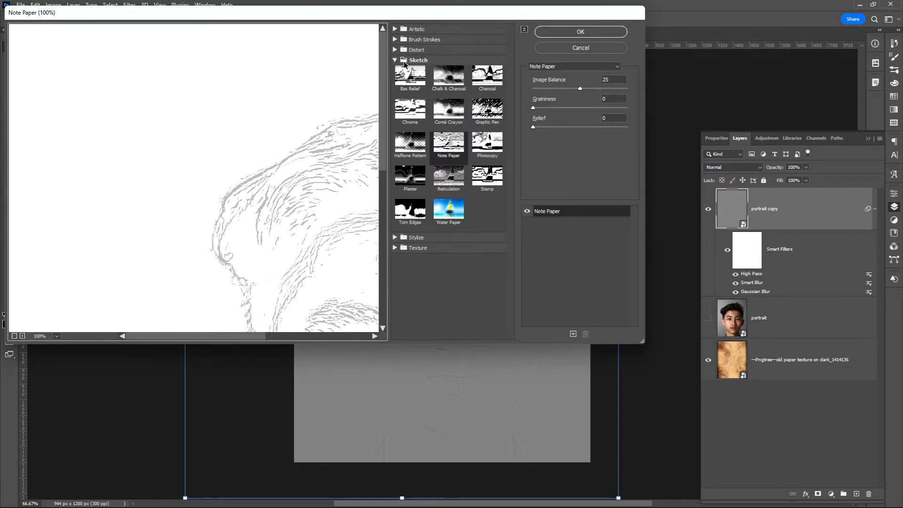
left_click(445, 149)
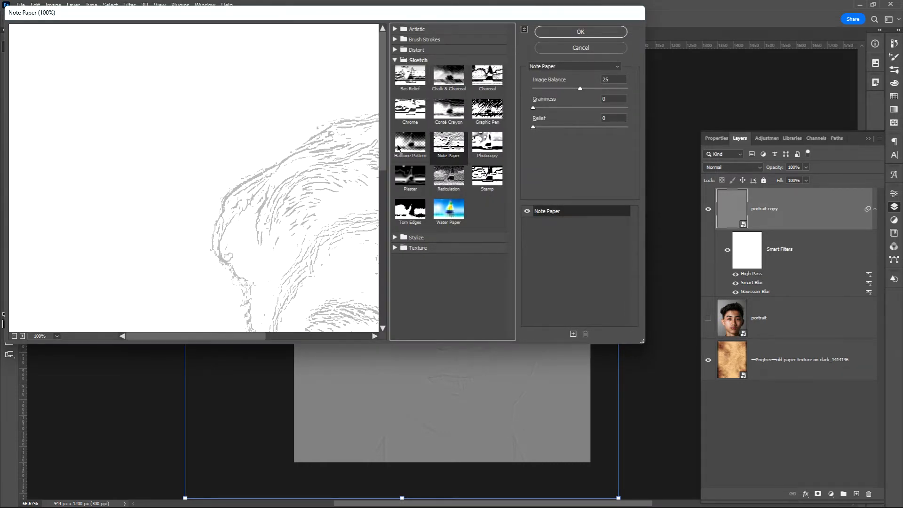
left_click_drag(330, 187, 120, 106)
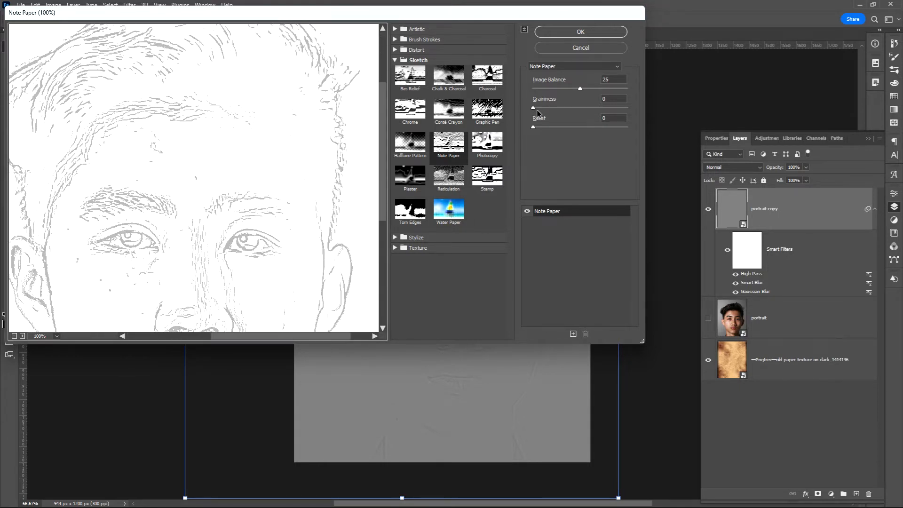
Step: Try a Graininess of 8 and a Relief of 12 in the Note Paper settings
left_click_drag(534, 107, 572, 108)
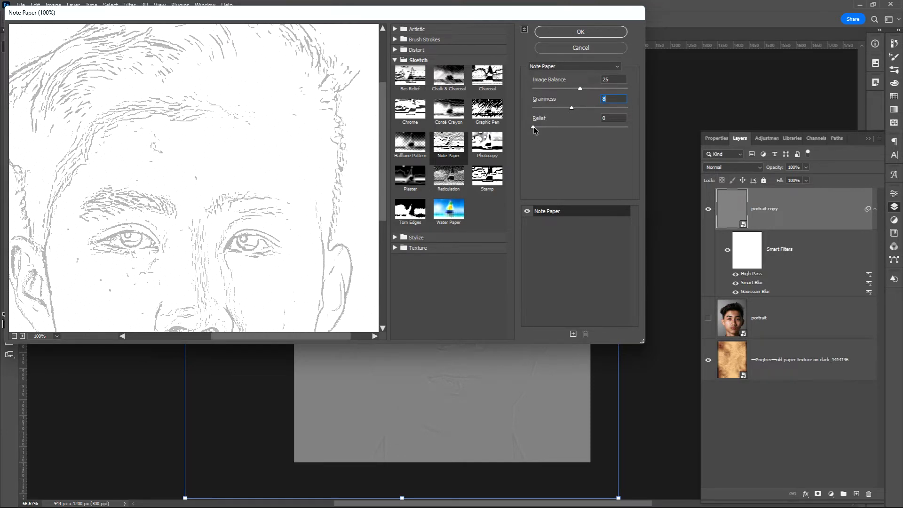
left_click_drag(534, 128, 577, 128)
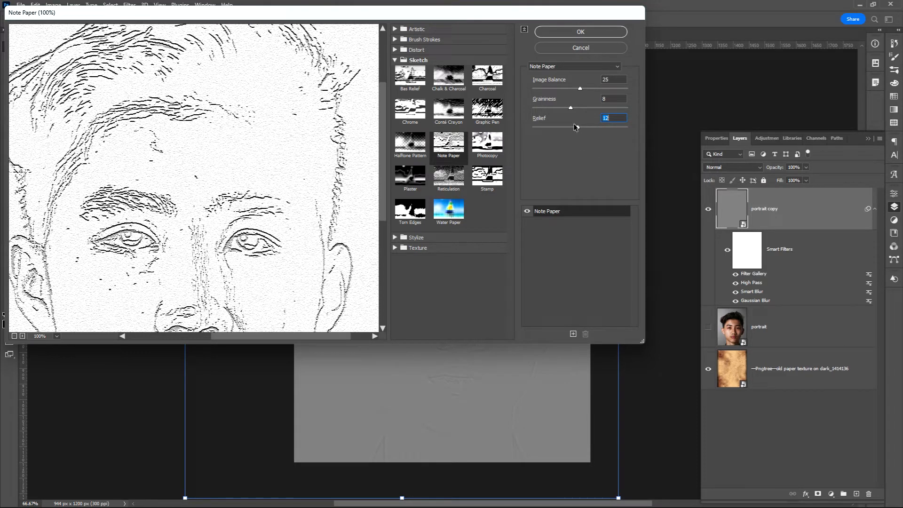
Step: Set Note Paper's Graininess and Relief to 0 and apply the filter with Image Balance 25
left_click_drag(570, 107, 517, 110)
left_click_drag(578, 127, 518, 119)
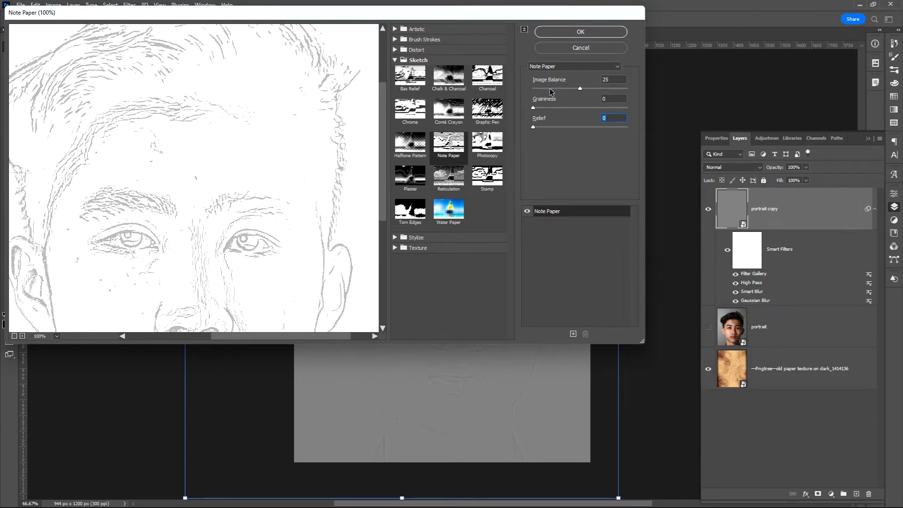
left_click(582, 32)
Step: Soften the jagged sketch lines of the portrait copy with a second Gaussian Blur at a 1-pixel radius
scroll(403, 284, "up", 5)
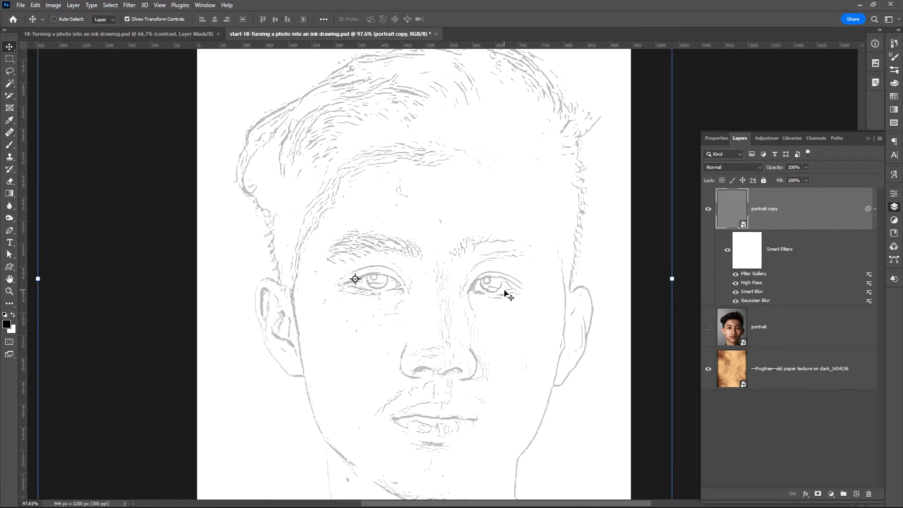
scroll(503, 297, "up", 7)
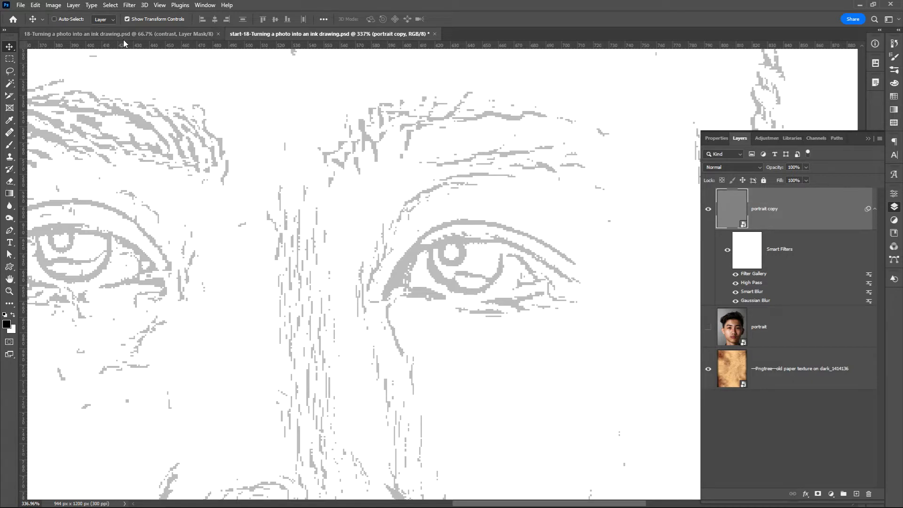
left_click(133, 6)
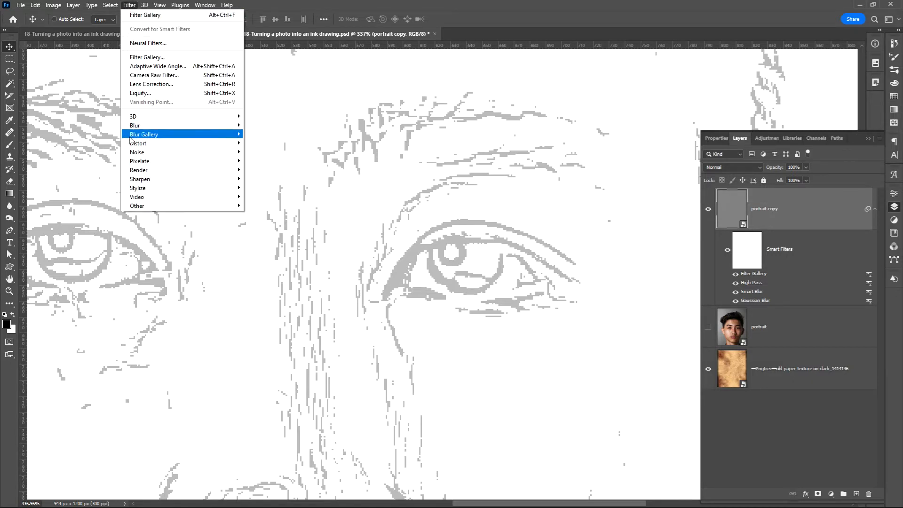
left_click(282, 160)
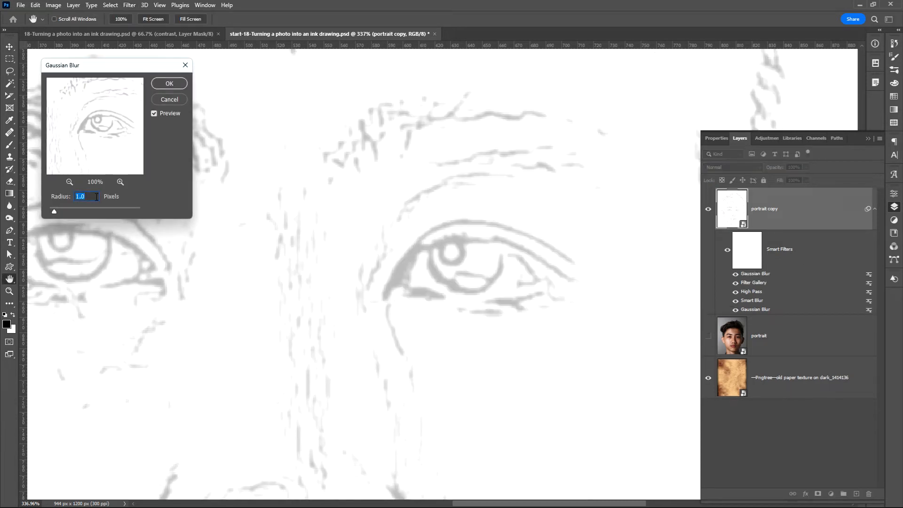
key("Return")
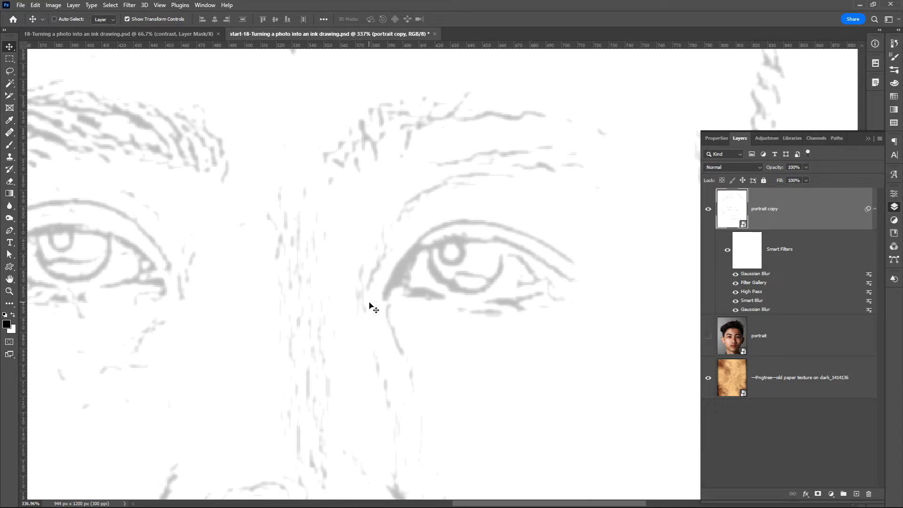
Step: Set the blend mode of the portrait copy's uppermost Gaussian Blur smart filter to Multiply
double_click(870, 274)
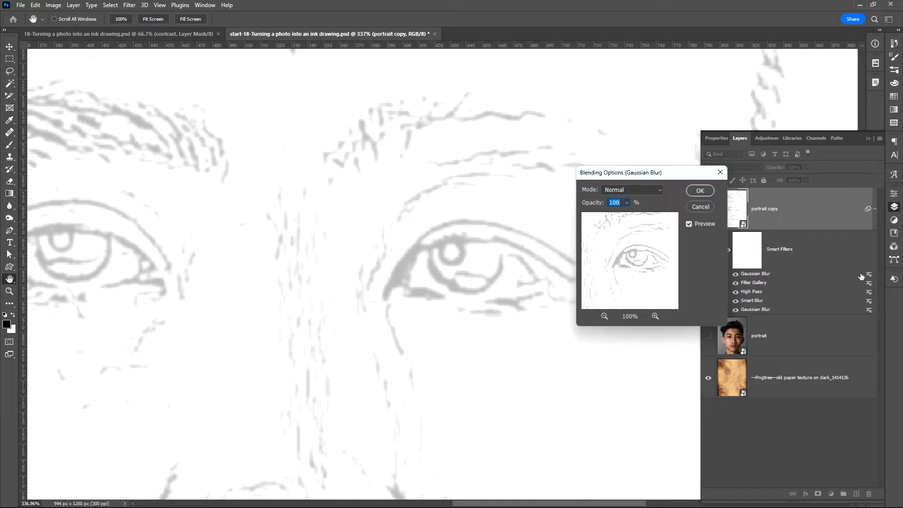
left_click(660, 190)
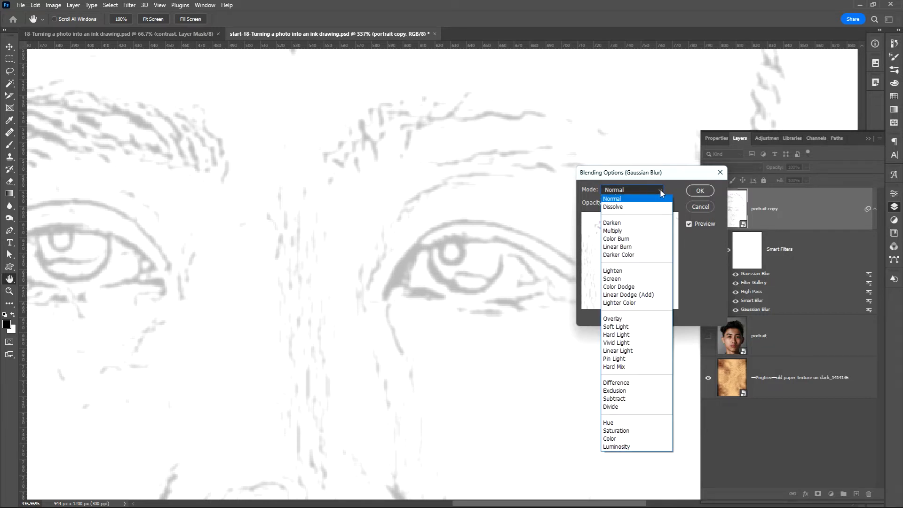
left_click(648, 231)
left_click(699, 191)
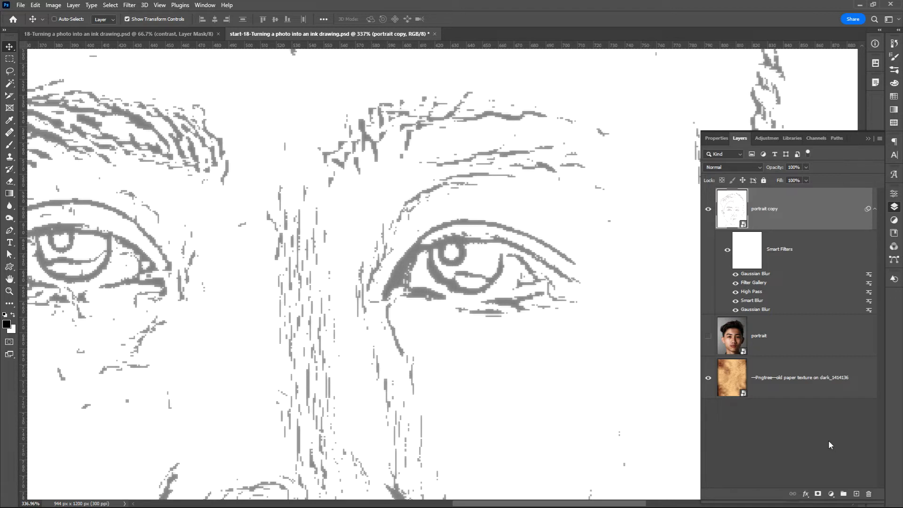
Step: Add a Levels adjustment layer above the portrait copy and clip it to that layer
left_click(831, 494)
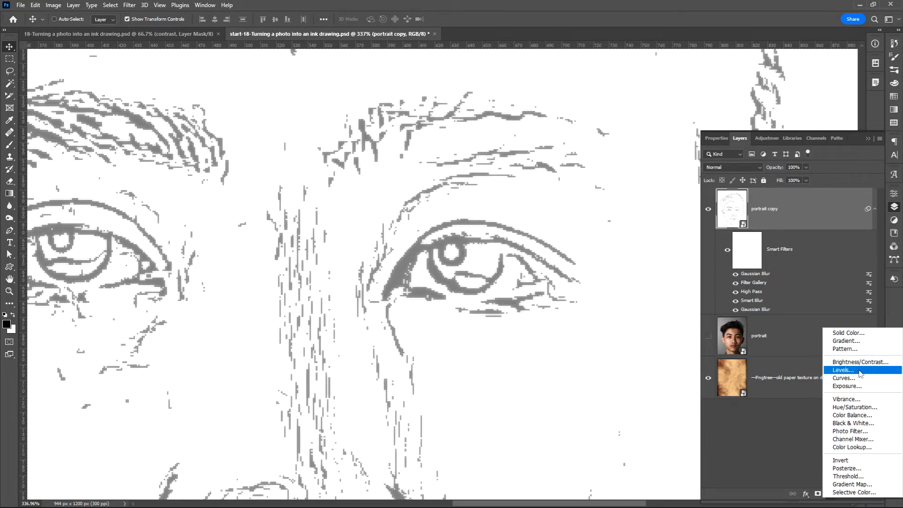
left_click(843, 370)
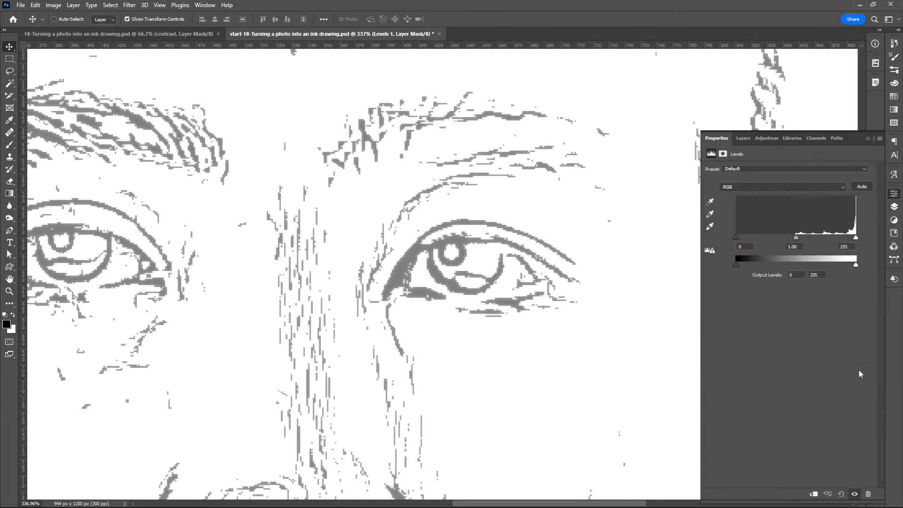
left_click(813, 494)
Step: Darken the sketch lines by setting the Levels shadow input to 130 and the midtones to 0.7
left_click_drag(735, 237, 795, 243)
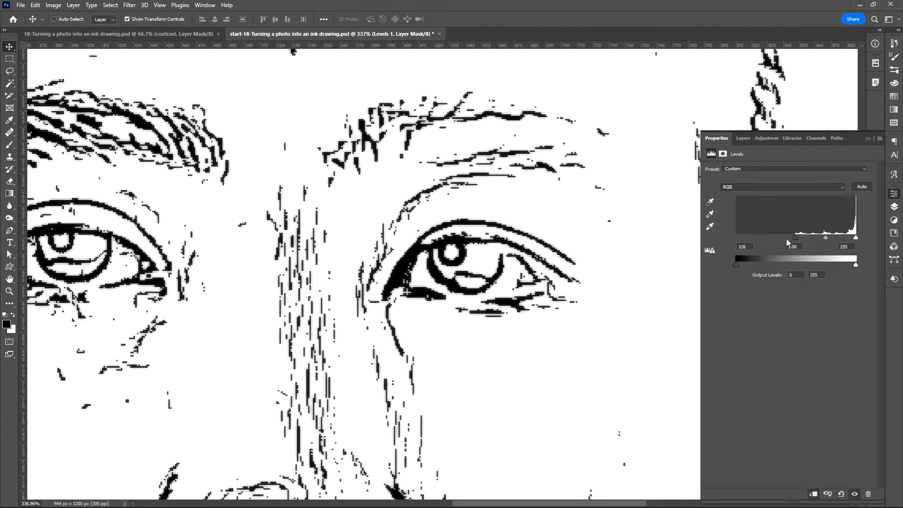
left_click_drag(794, 239, 796, 239)
double_click(749, 246)
type("130")
double_click(798, 247)
type("0.7")
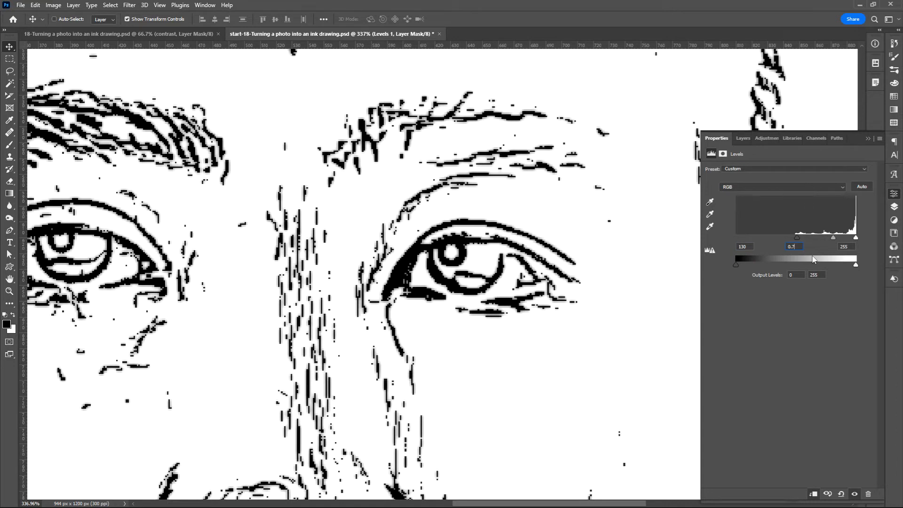
Step: Set the portrait copy layer's blend mode to Multiply to blend the ink lines with the paper texture
key("ctrl+0")
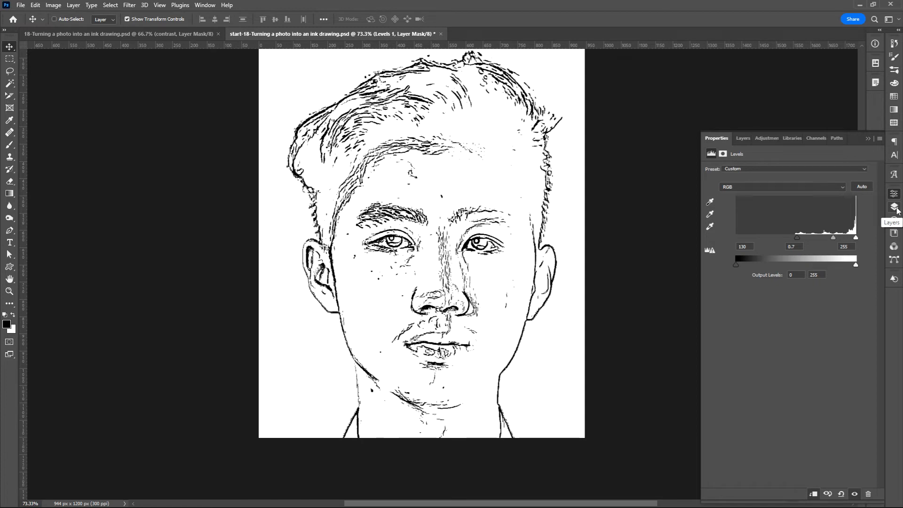
left_click(895, 207)
left_click(830, 293)
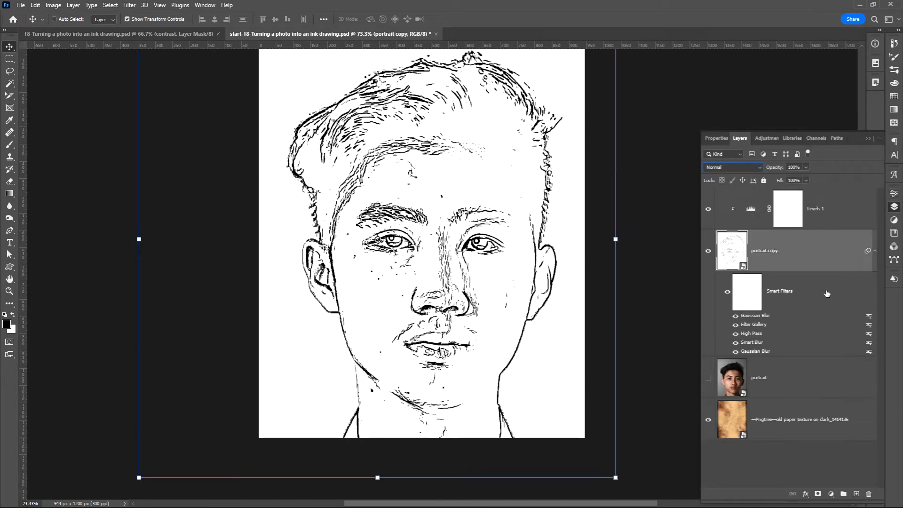
left_click(759, 168)
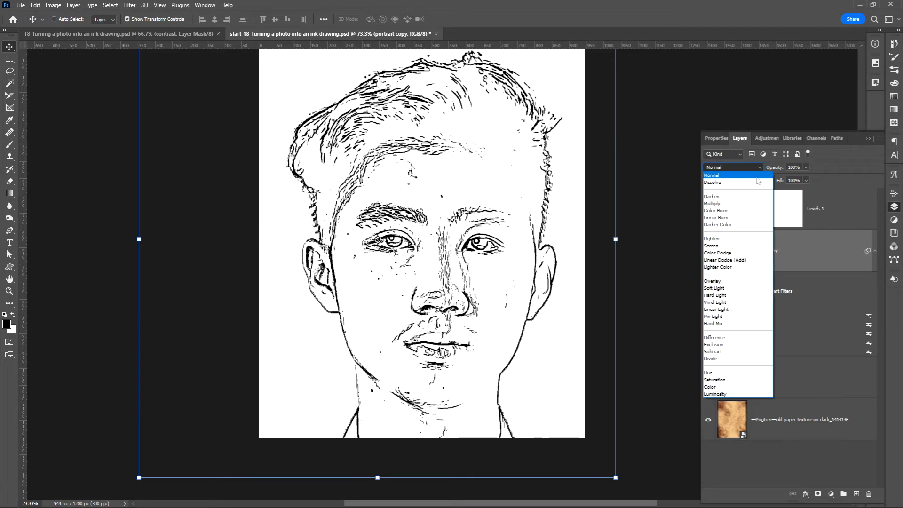
left_click(751, 204)
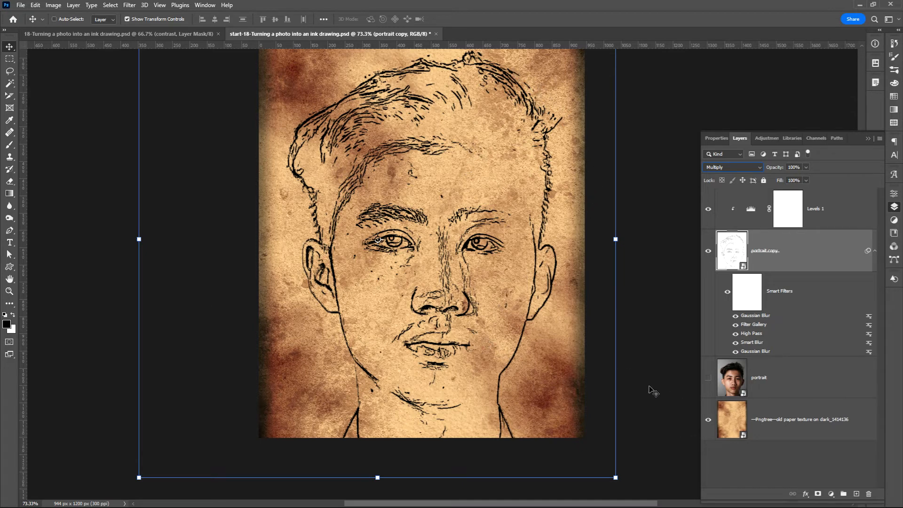
Step: Show the original portrait layer and set its blend mode to Multiply
left_click(706, 381)
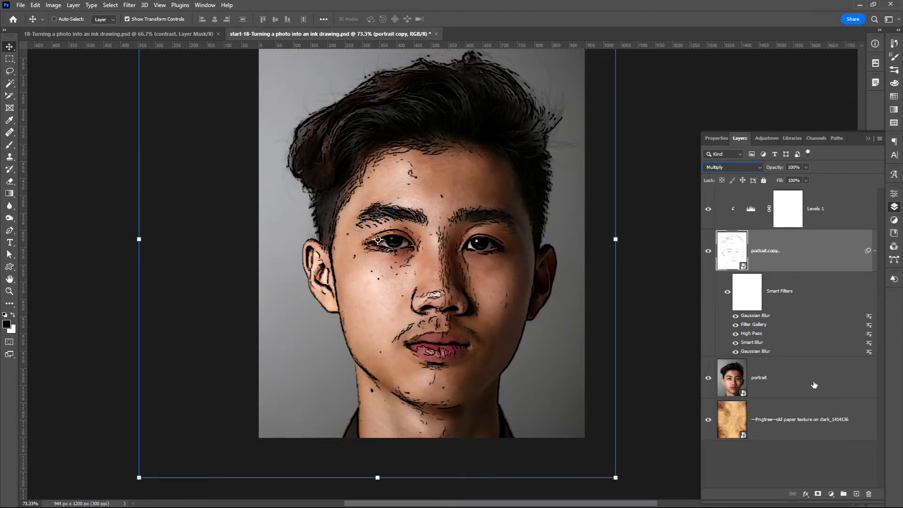
left_click(813, 385)
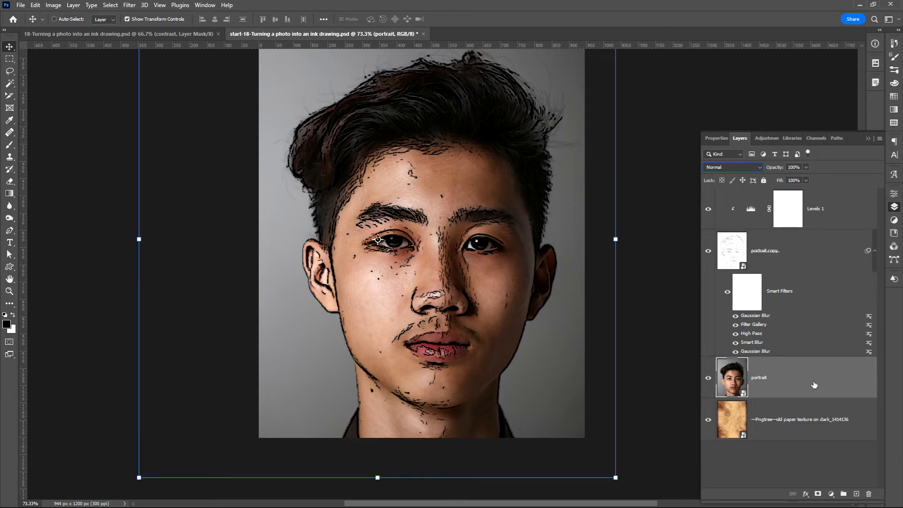
left_click(758, 167)
left_click(734, 204)
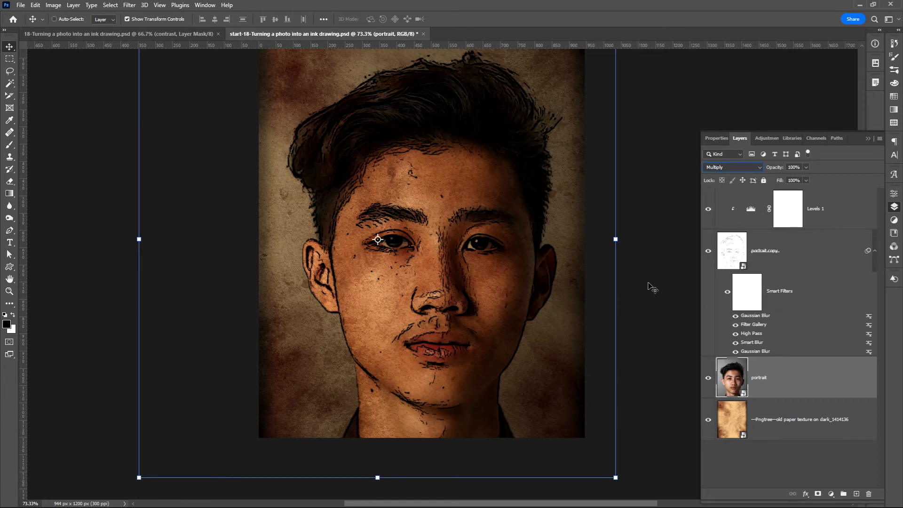
Step: Blend the portrait layer's highlights into the paper by splitting the white Blend If value for This Layer to 94 / 180
double_click(851, 386)
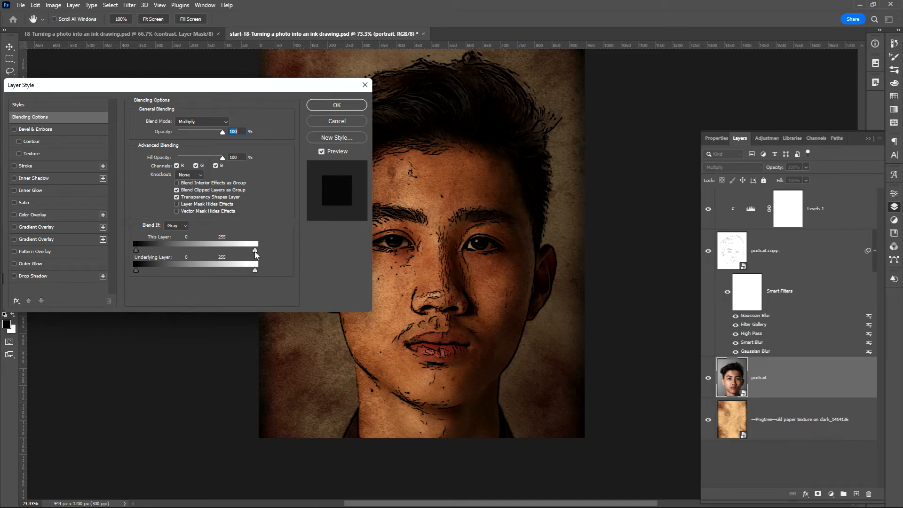
left_click_drag(255, 252, 180, 248)
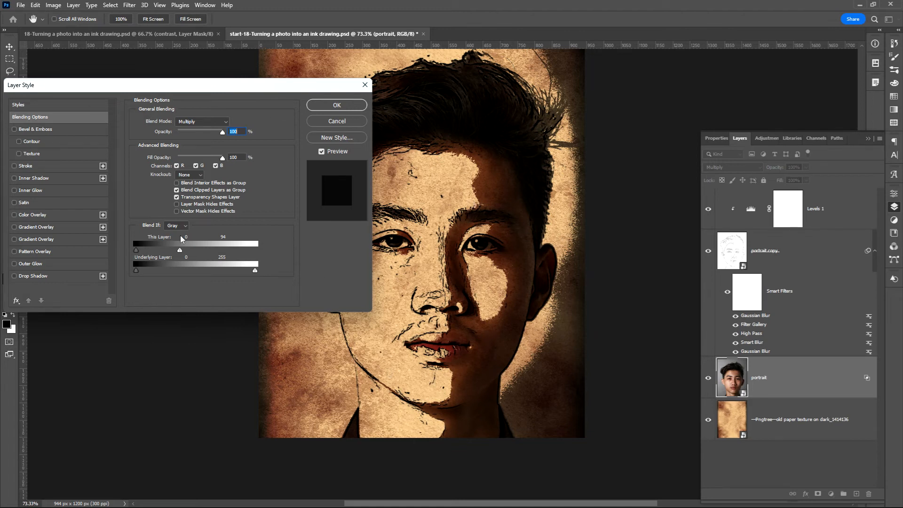
key("alt")
left_click_drag(181, 253, 212, 255)
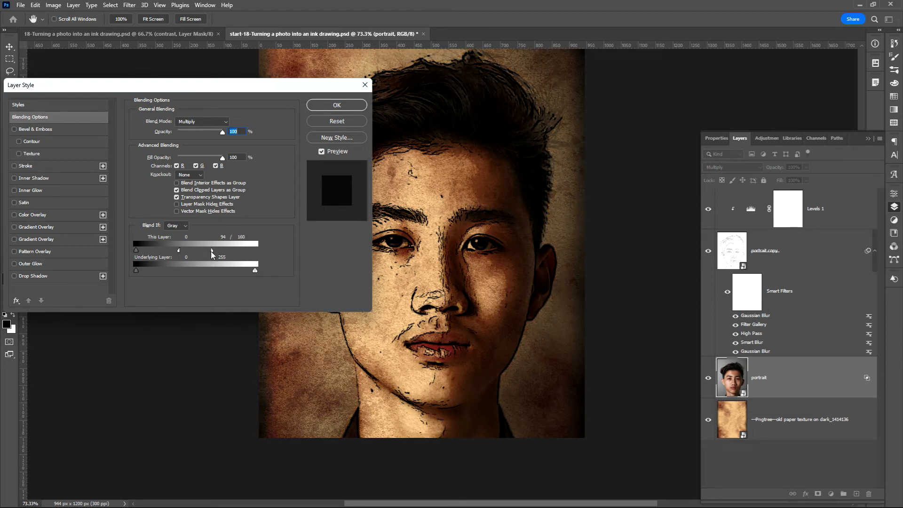
left_click_drag(211, 254, 221, 255)
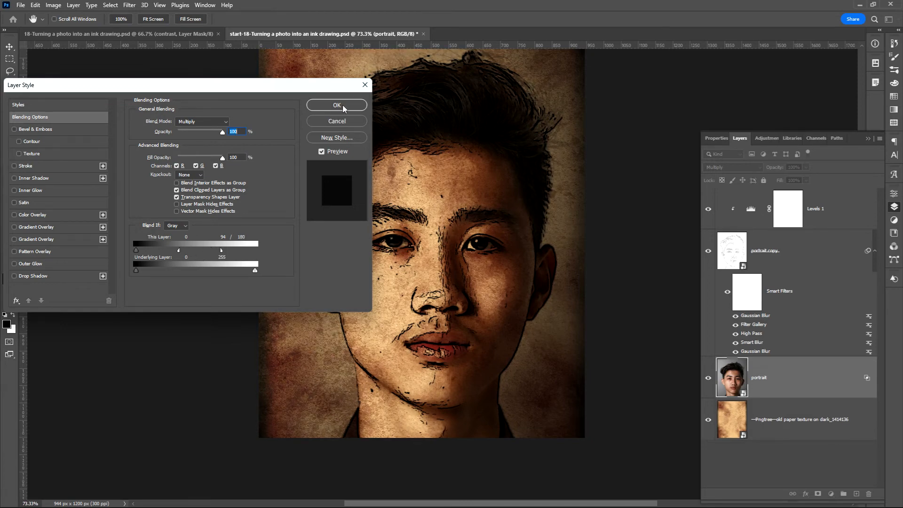
left_click(336, 105)
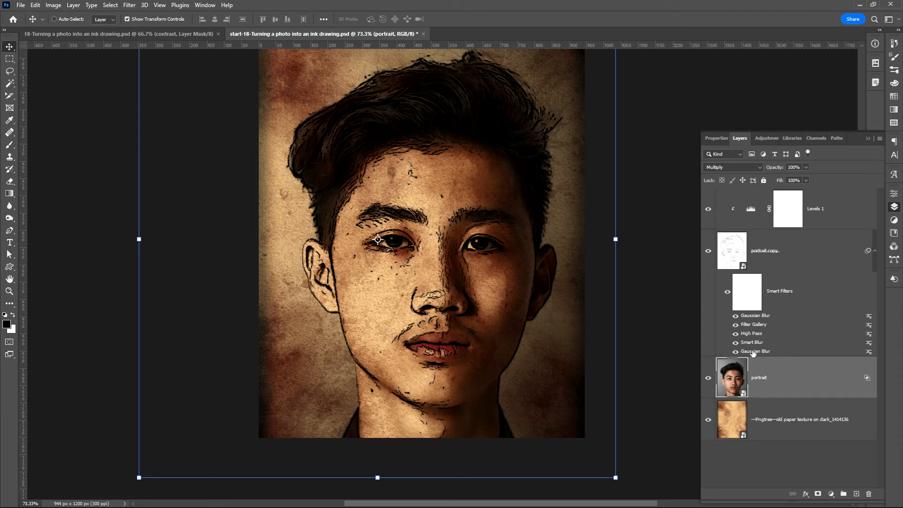
Step: Hide the portrait copy's High Pass, Smart Blur and lowest Gaussian Blur filters, and re-enable High Pass and Smart Blur one by one to compare their effects
left_click_drag(735, 333, 734, 351)
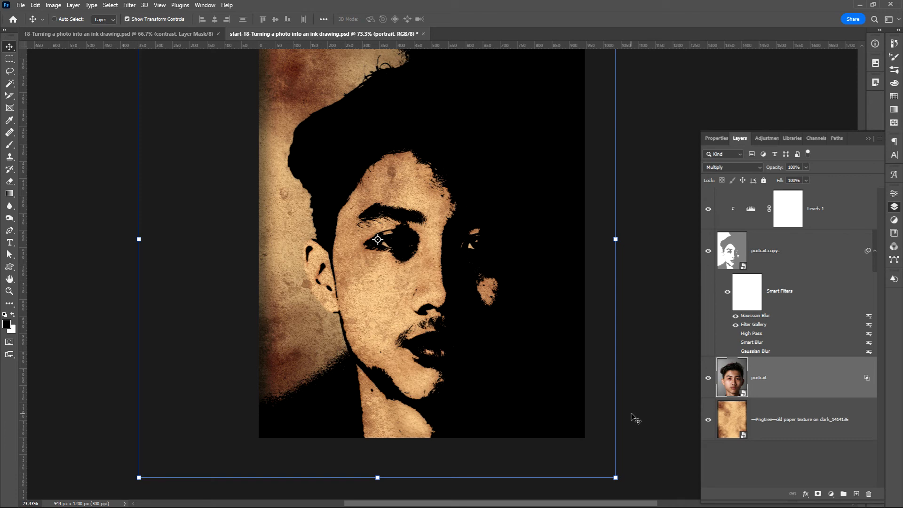
left_click(735, 334)
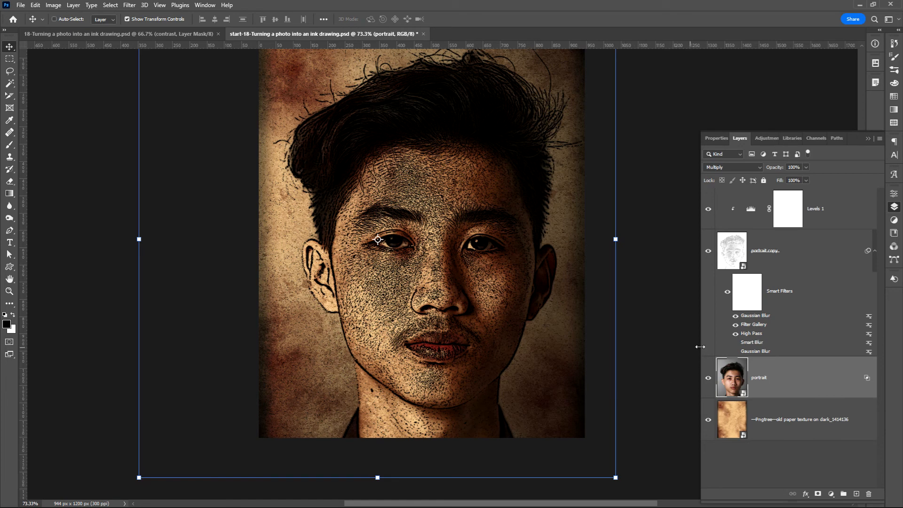
left_click(736, 342)
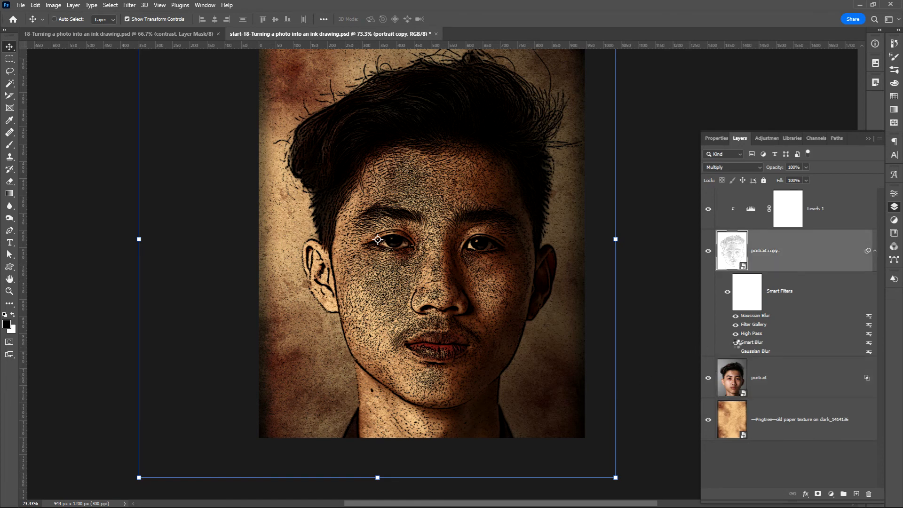